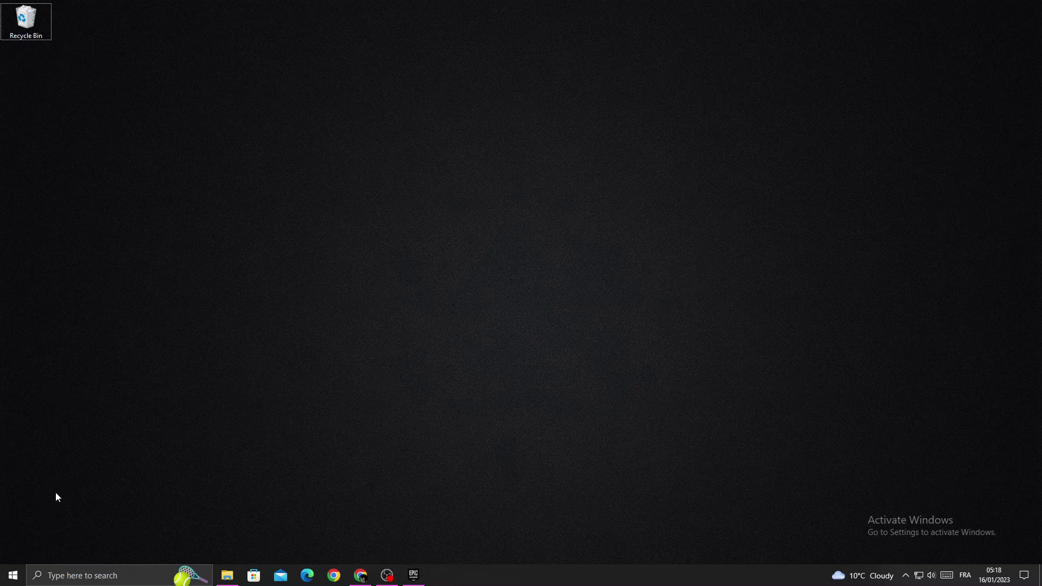
# Restart the PC from the Start power menu, then bring up the taskbar context menu.
pyautogui.click(12, 576)
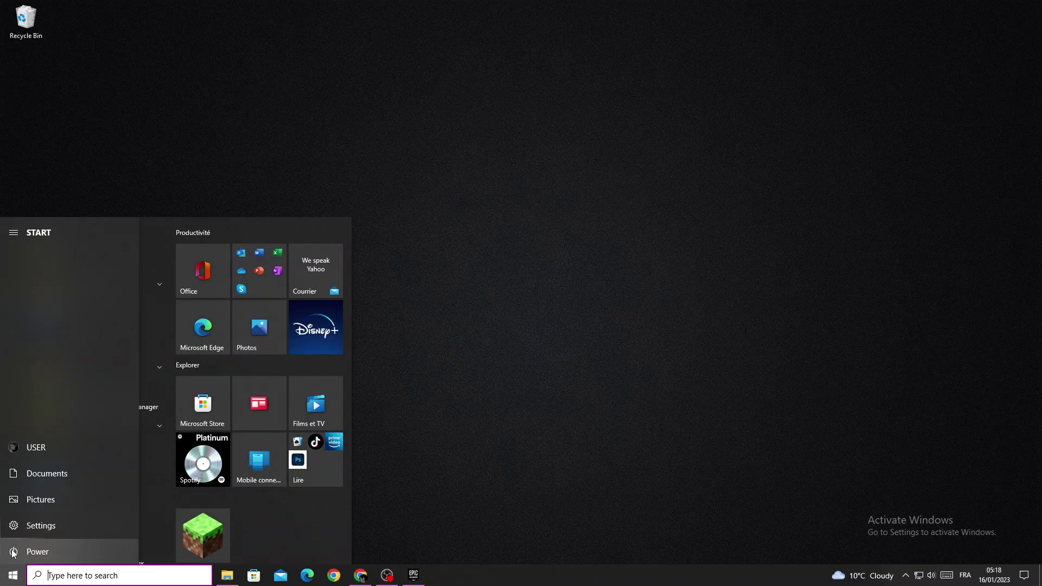
pyautogui.click(13, 552)
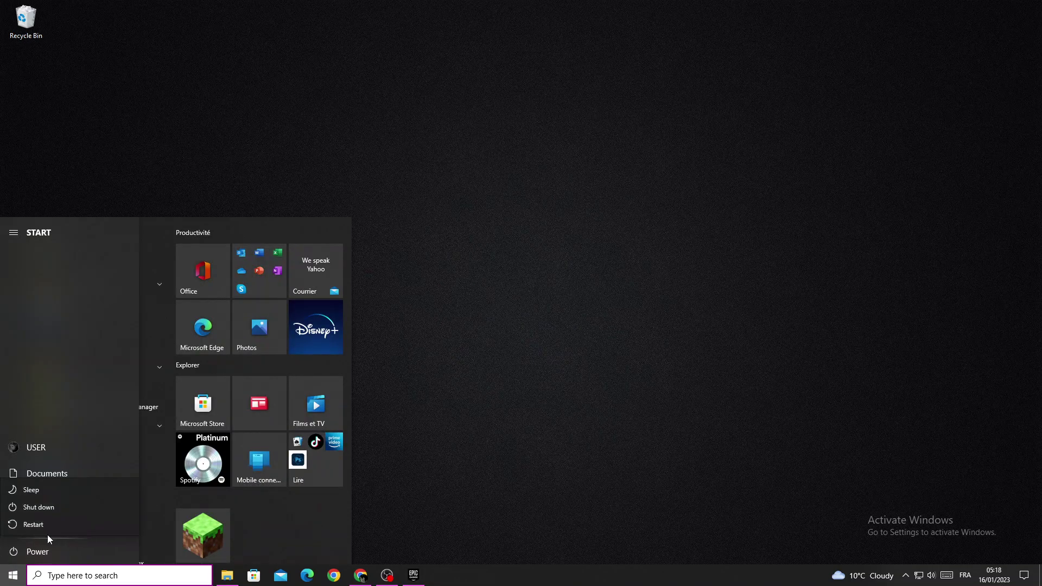
pyautogui.click(33, 524)
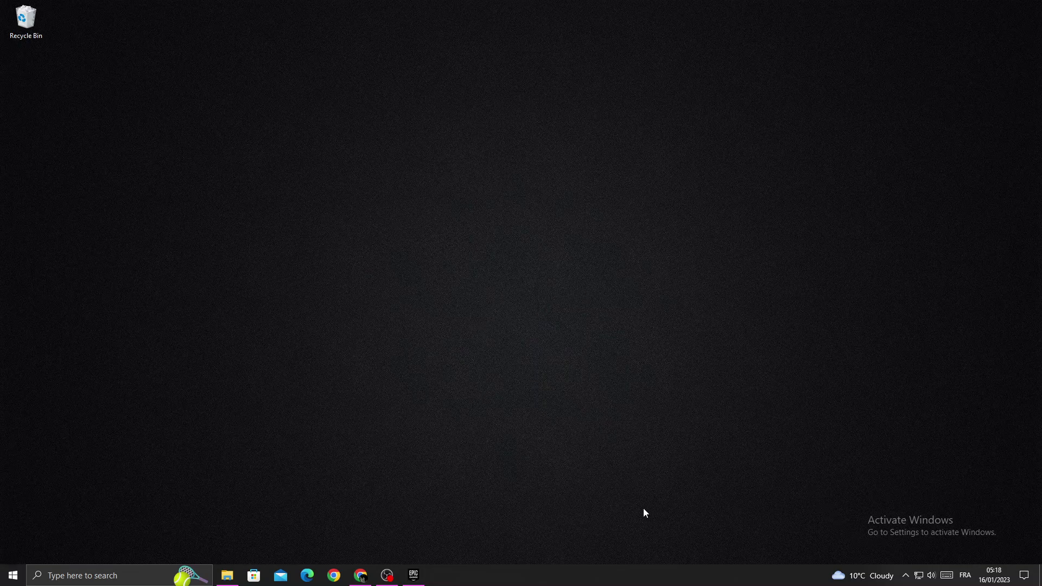
pyautogui.click(13, 575)
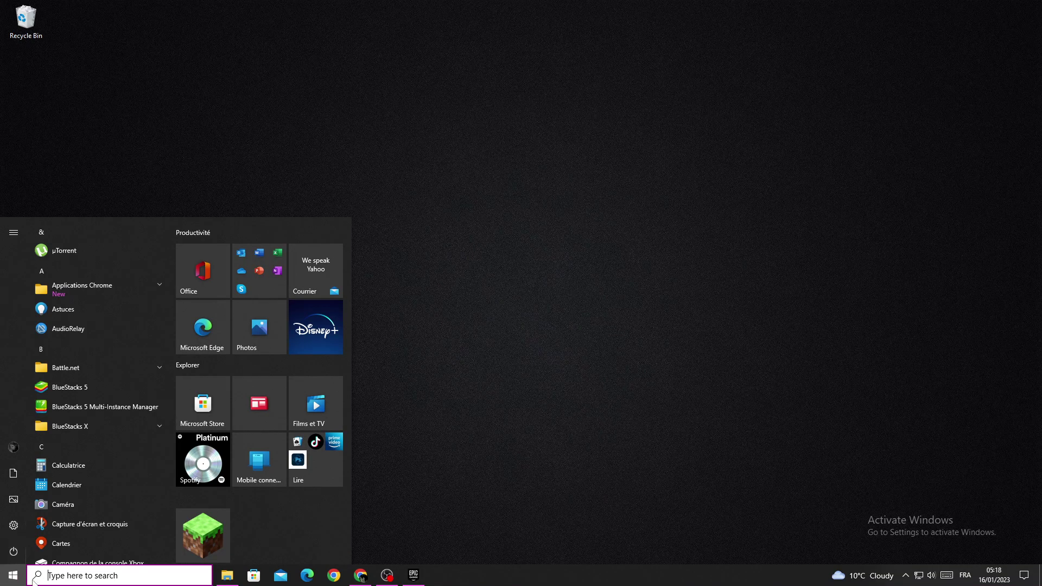
pyautogui.rightClick(619, 575)
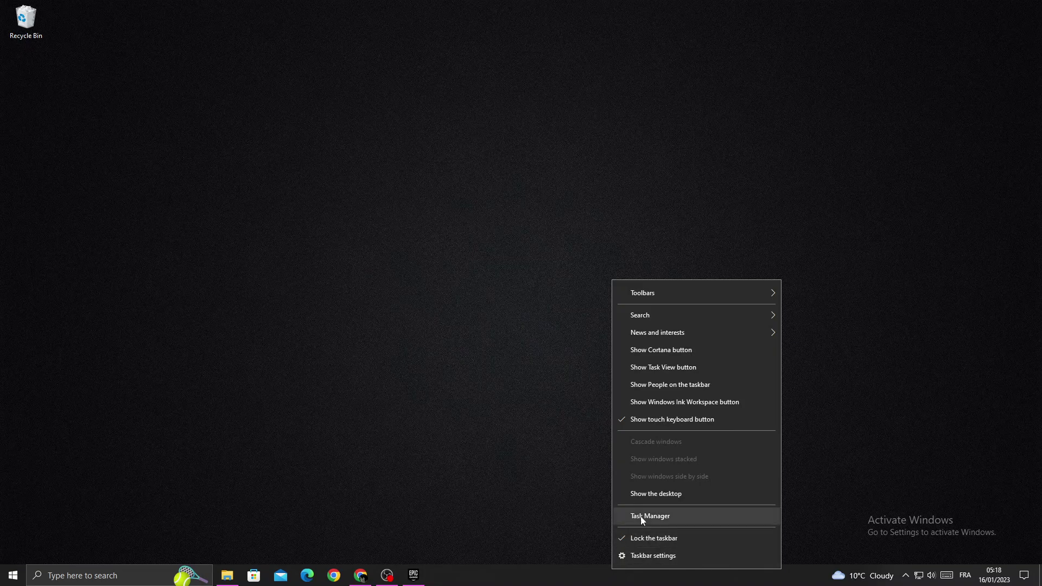
# Launch Task Manager and select rundll32.exe in its Details list.
pyautogui.click(660, 519)
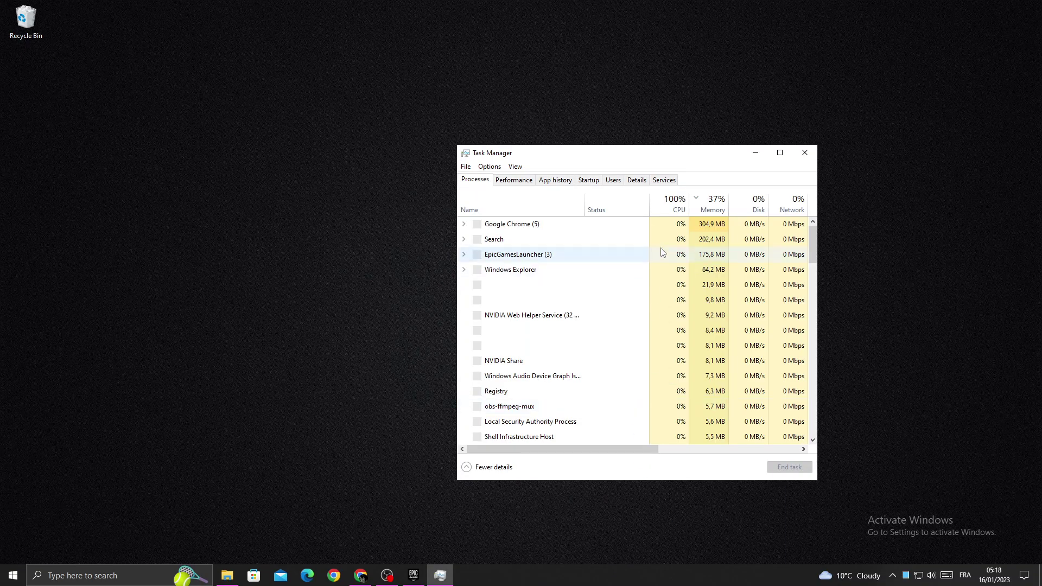
pyautogui.click(637, 179)
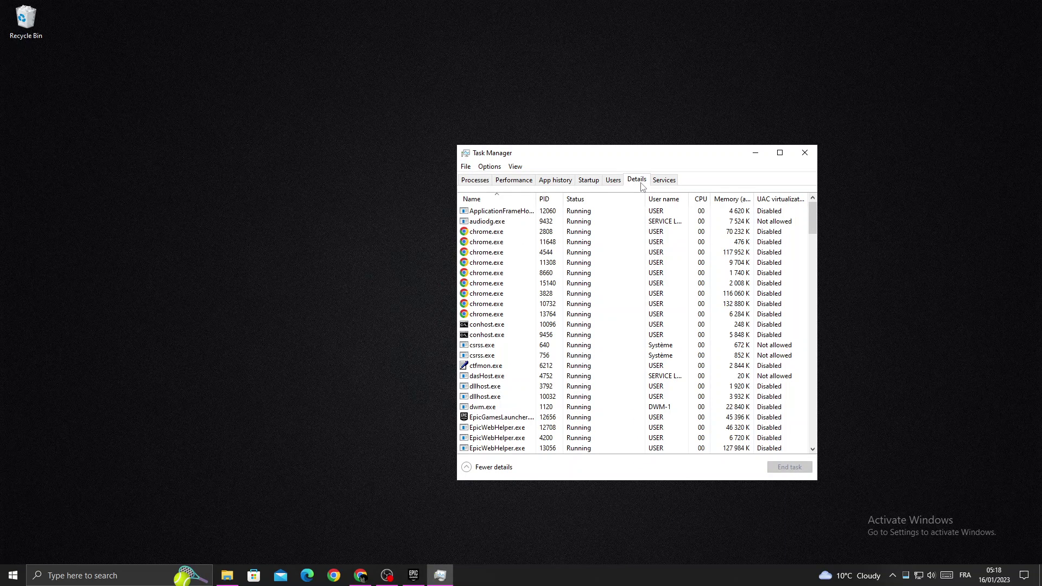
pyautogui.scroll(-4, 585, 285)
pyautogui.scroll(-4, 591, 293)
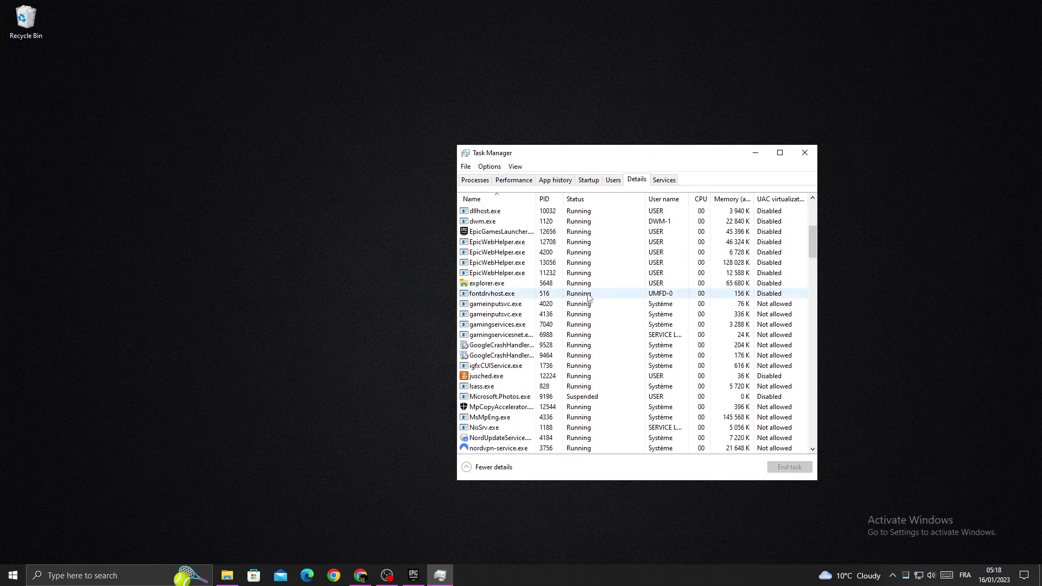
pyautogui.scroll(-3, 595, 300)
pyautogui.scroll(-5, 595, 300)
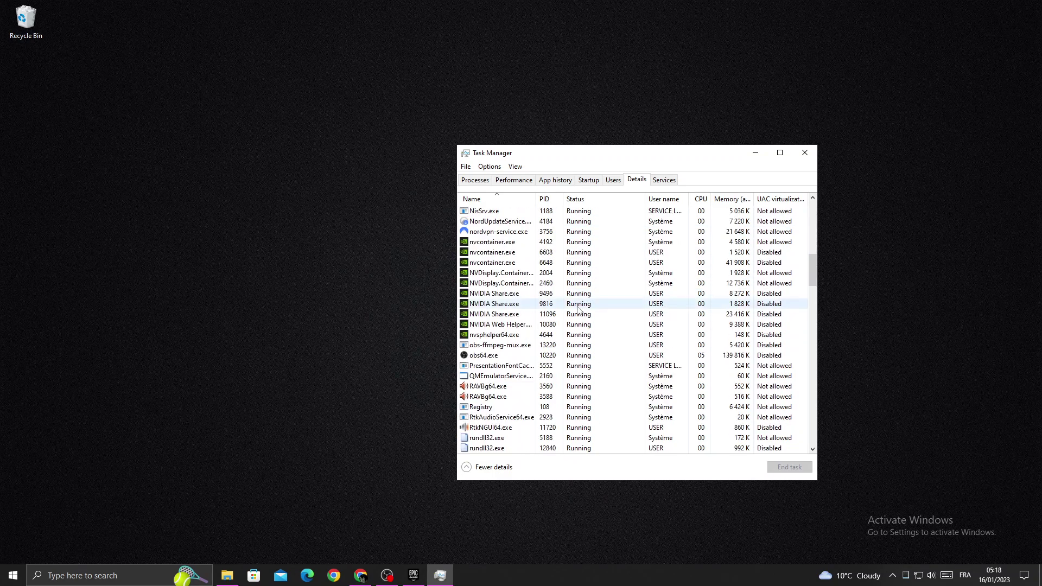
pyautogui.scroll(-3, 571, 308)
pyautogui.scroll(-3, 565, 307)
pyautogui.scroll(3, 557, 324)
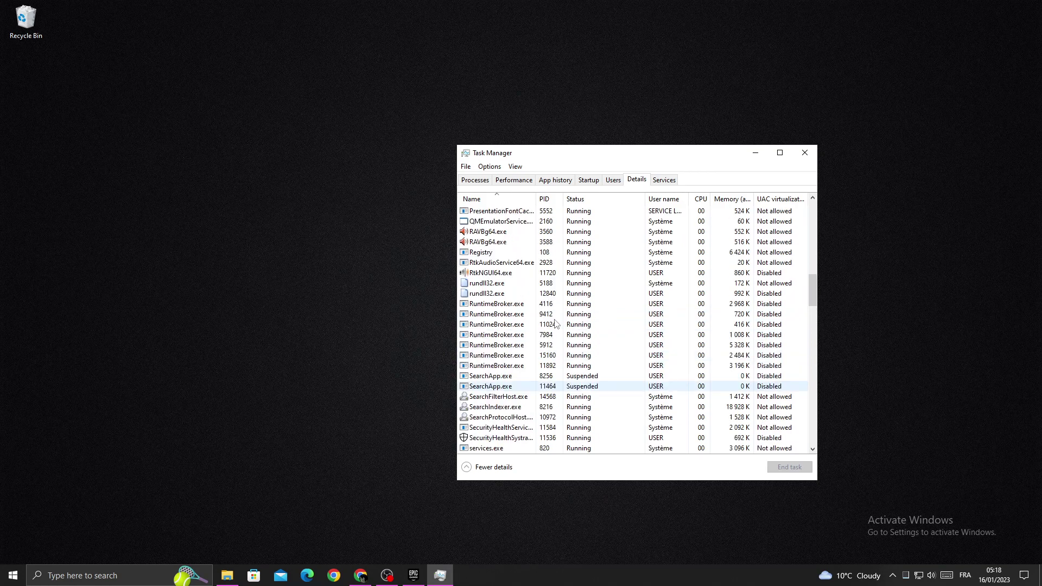
pyautogui.scroll(3, 530, 343)
pyautogui.scroll(-3, 505, 350)
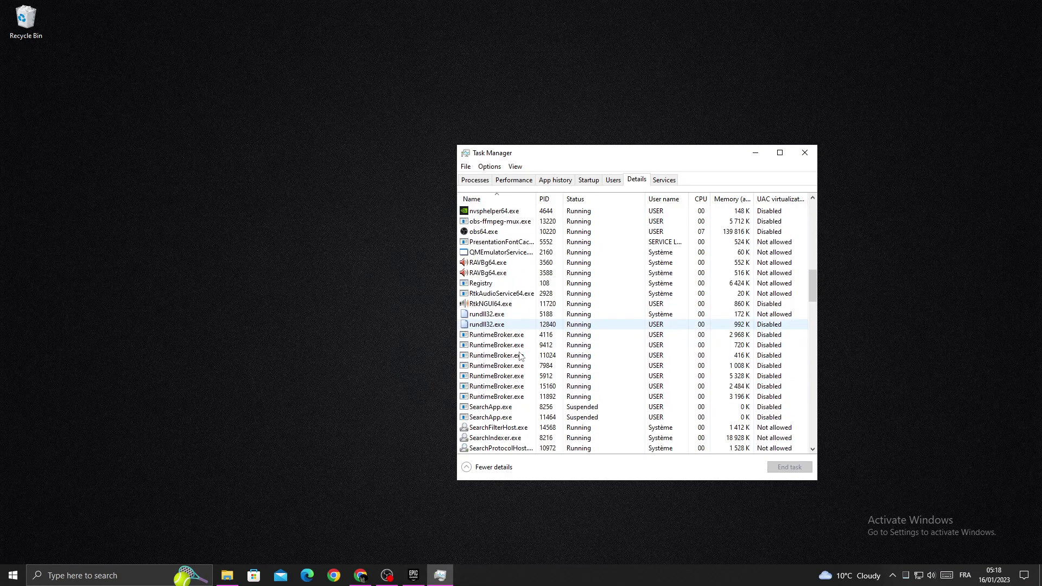
pyautogui.click(487, 324)
# Change rundll32.exe's priority to High.
pyautogui.rightClick(499, 330)
pyautogui.moveTo(534, 376)
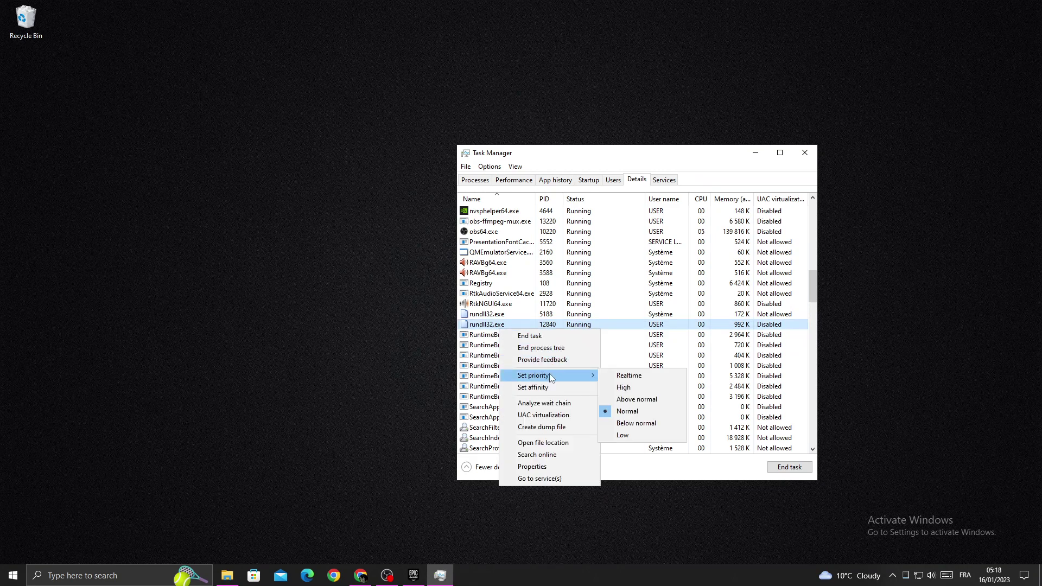
pyautogui.click(634, 392)
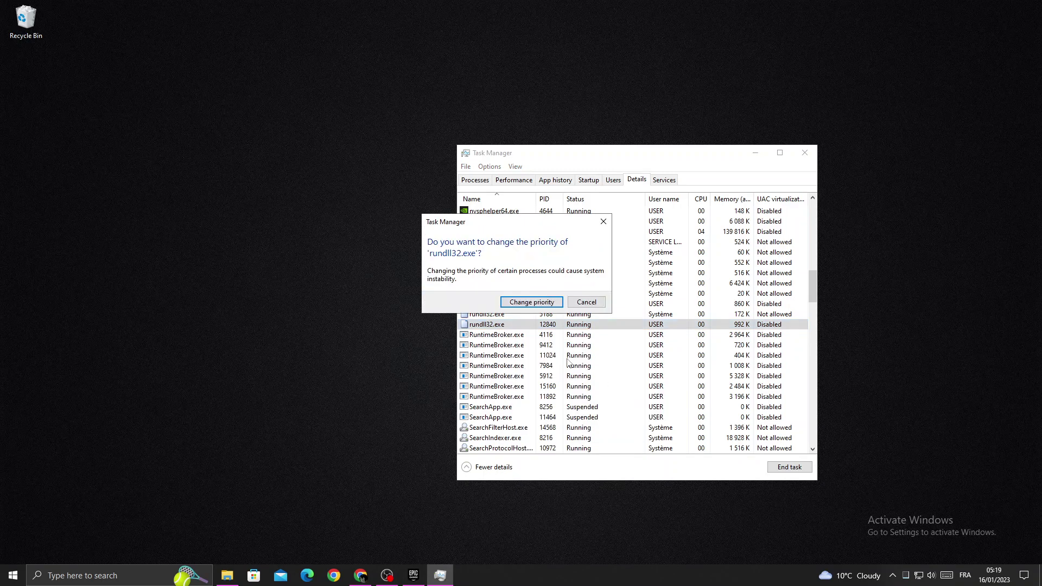
# Dismiss the priority change prompt and close the Task Manager window.
pyautogui.click(603, 222)
pyautogui.click(804, 153)
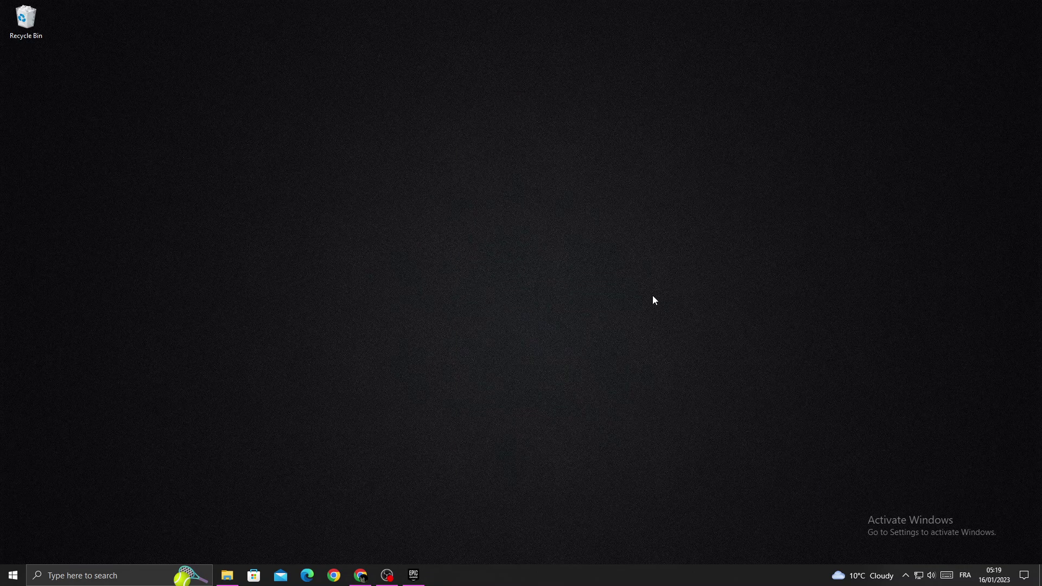